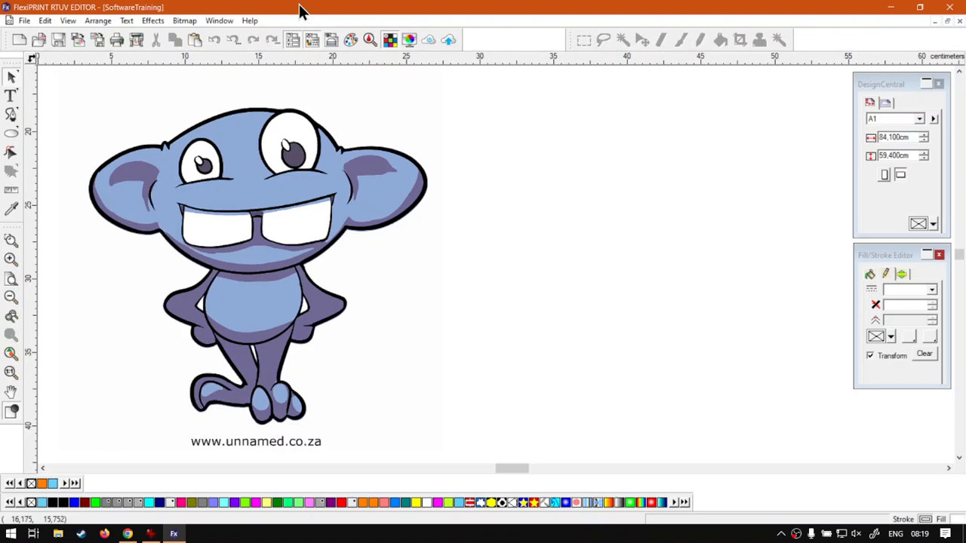
Place a duplicate of the cartoon bitmap directly beside the original, on its right
left_click(249, 202)
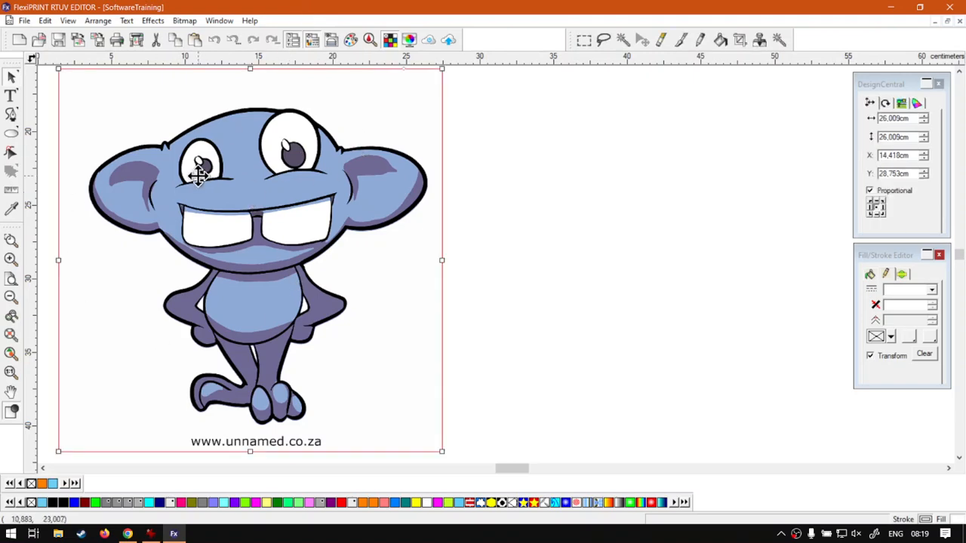
left_click_drag(241, 186, 626, 184)
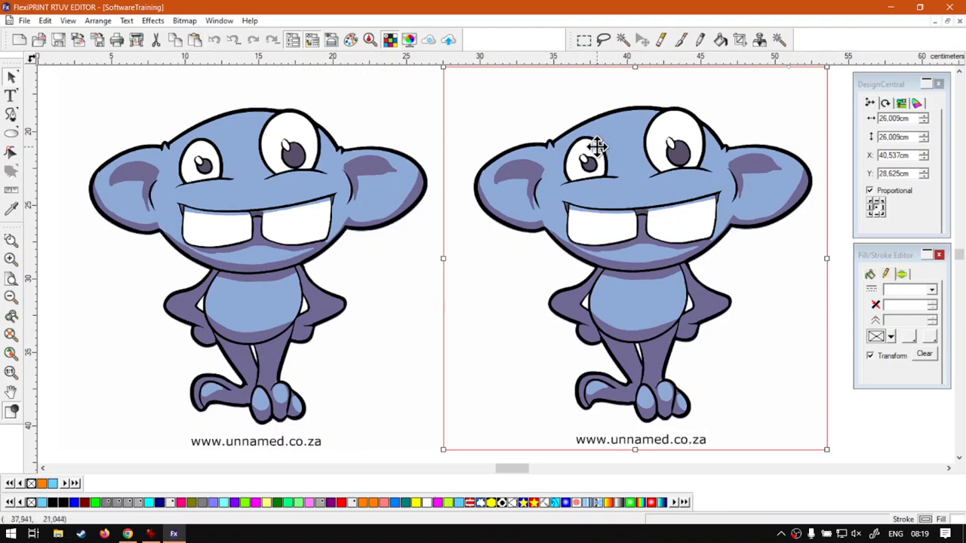
left_click(185, 22)
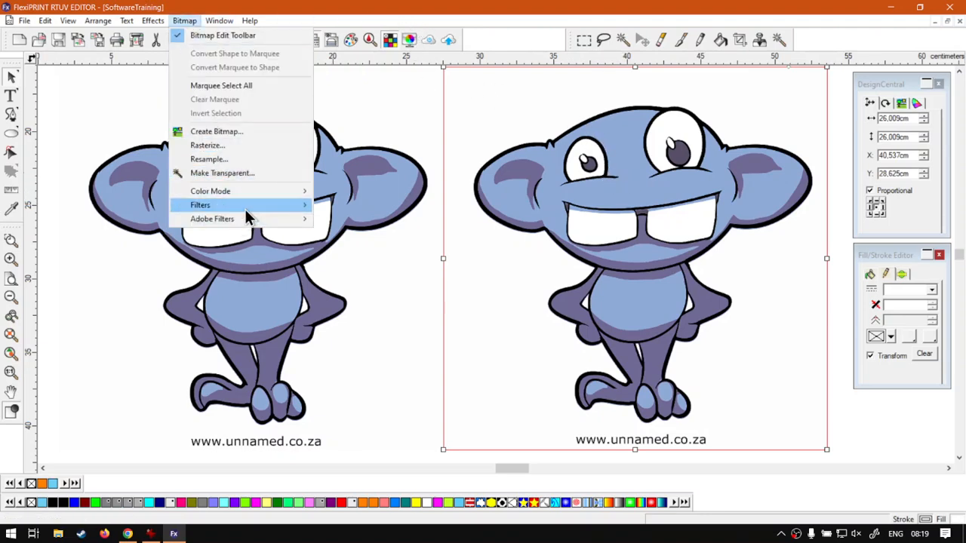
mouse_move(245, 208)
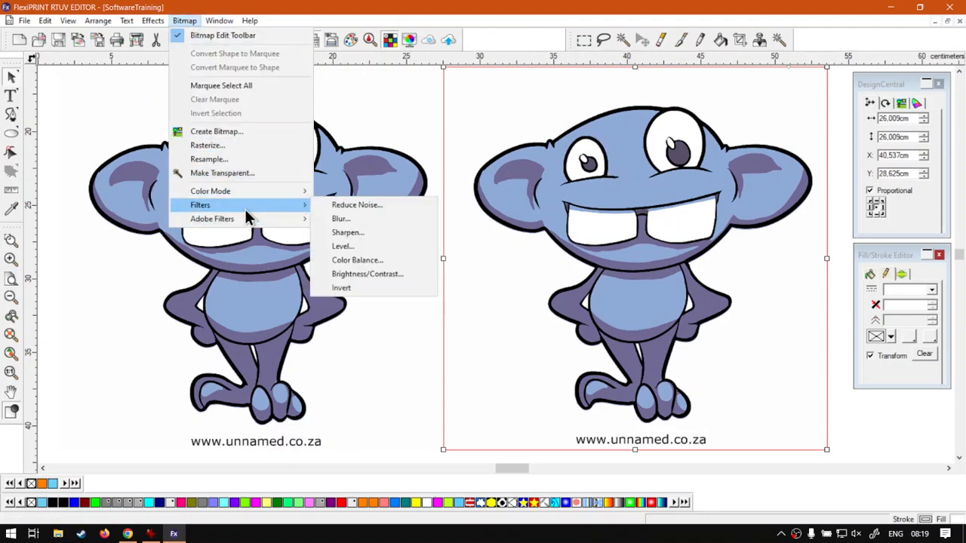
left_click(468, 26)
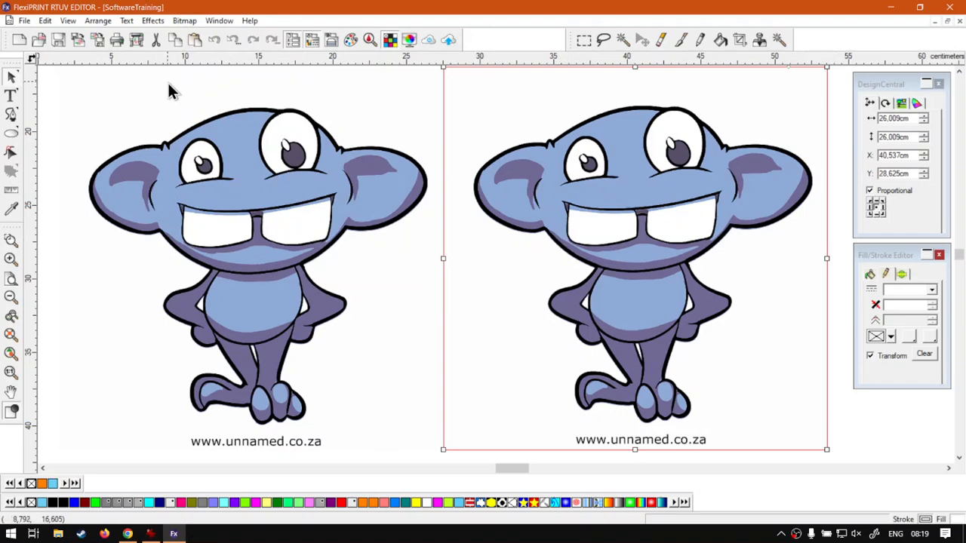
Start the Blur filter on the duplicate bitmap with an amount of 100% and a radius of 16
left_click(184, 20)
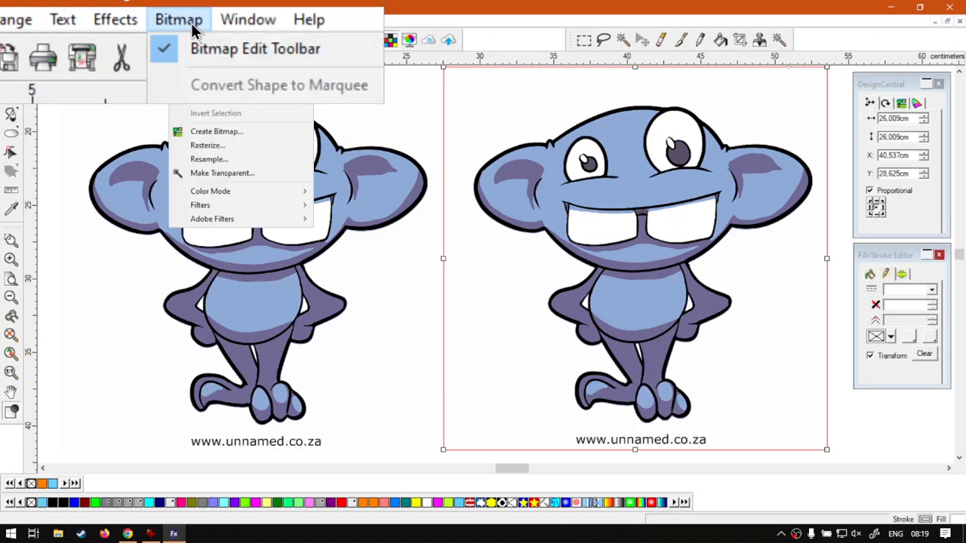
mouse_move(218, 211)
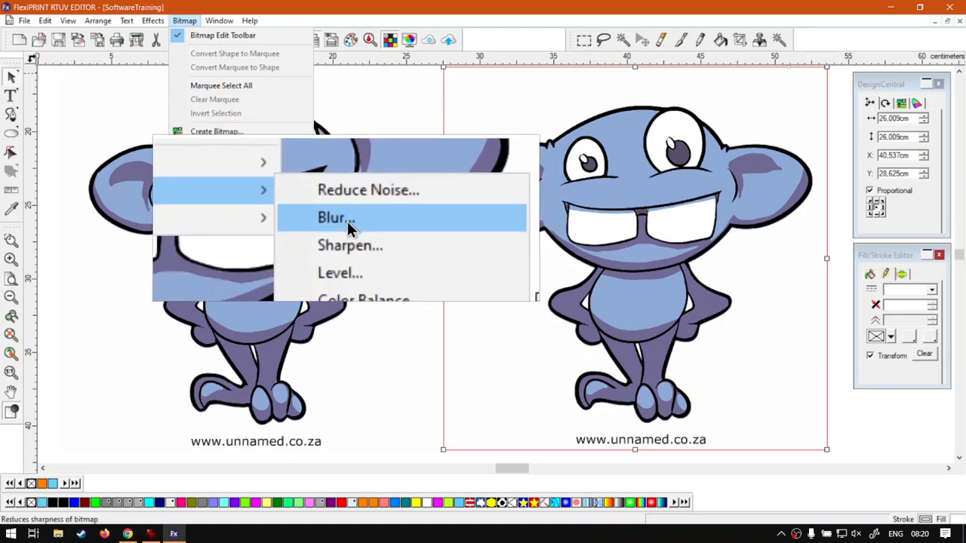
left_click(347, 219)
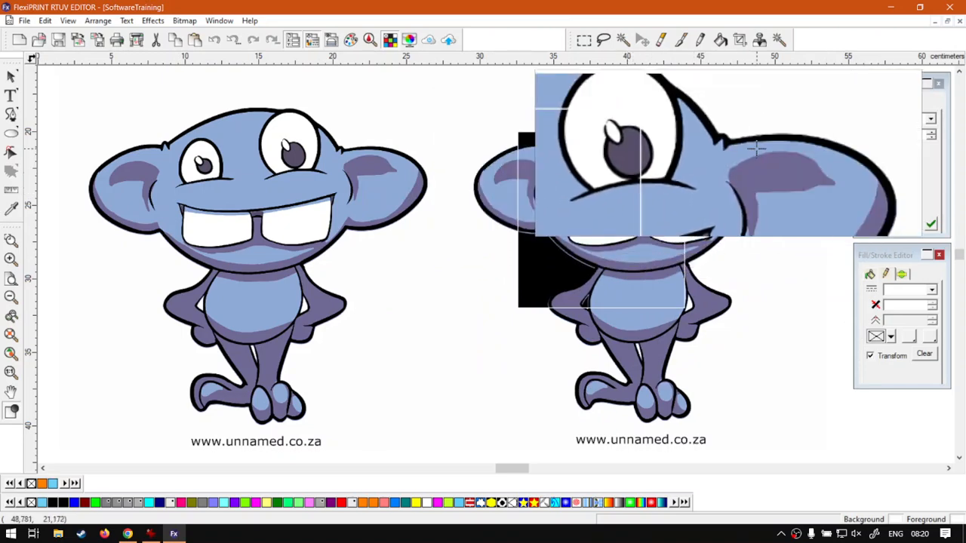
left_click(933, 123)
left_click(933, 124)
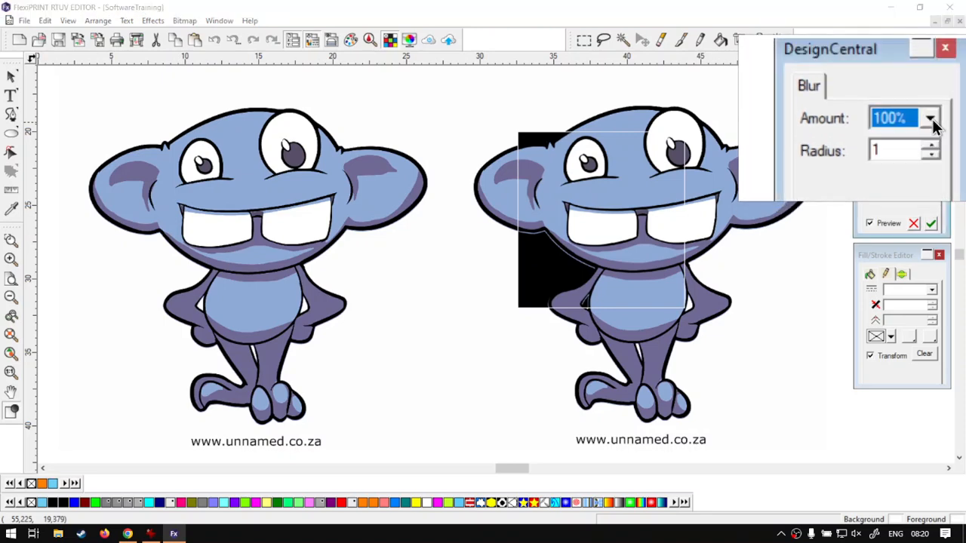
left_click(934, 135)
left_click(933, 136)
left_click(933, 136)
left_click(934, 136)
left_click(933, 135)
left_click(933, 136)
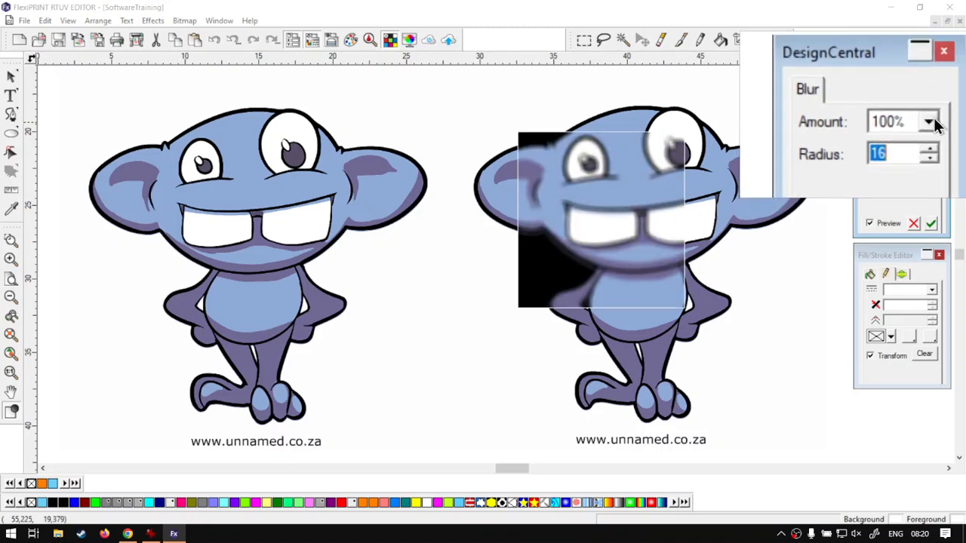
Try blur amounts of 50% and 25% on the duplicate bitmap and set the amount back to 100%
left_click(929, 121)
left_click(933, 152)
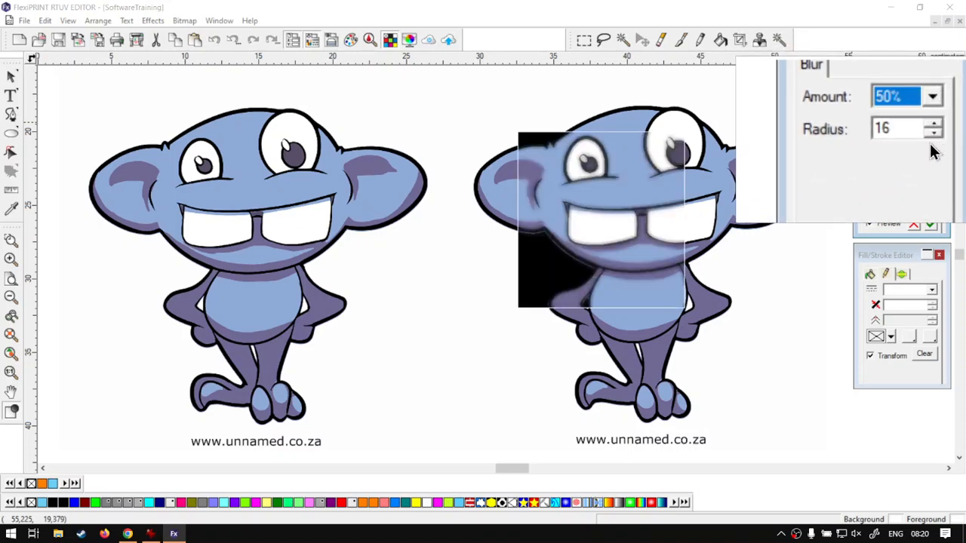
left_click(933, 124)
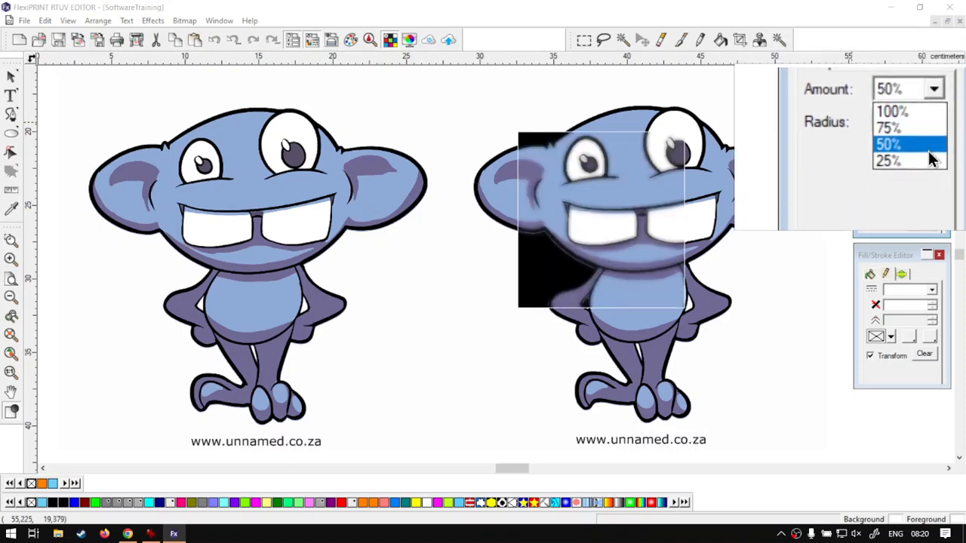
left_click(931, 160)
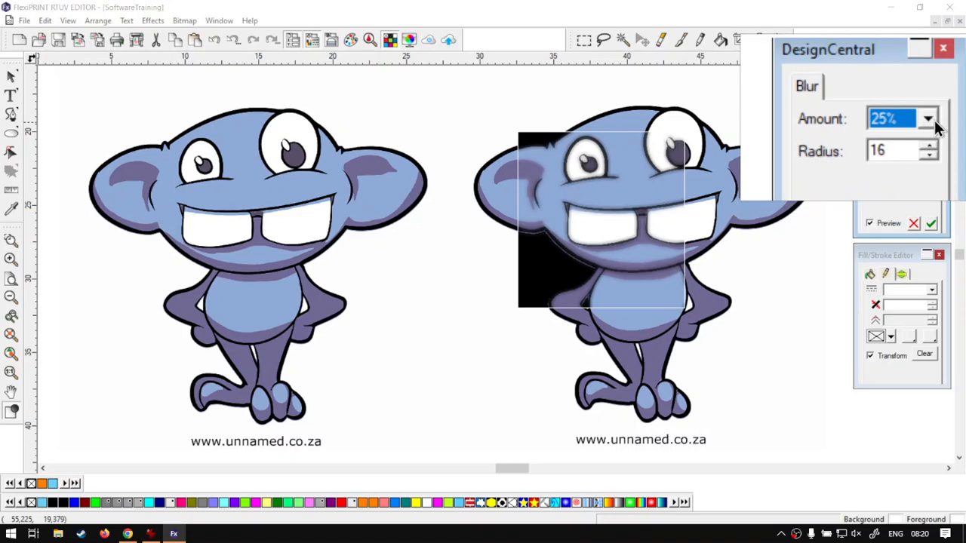
left_click(932, 120)
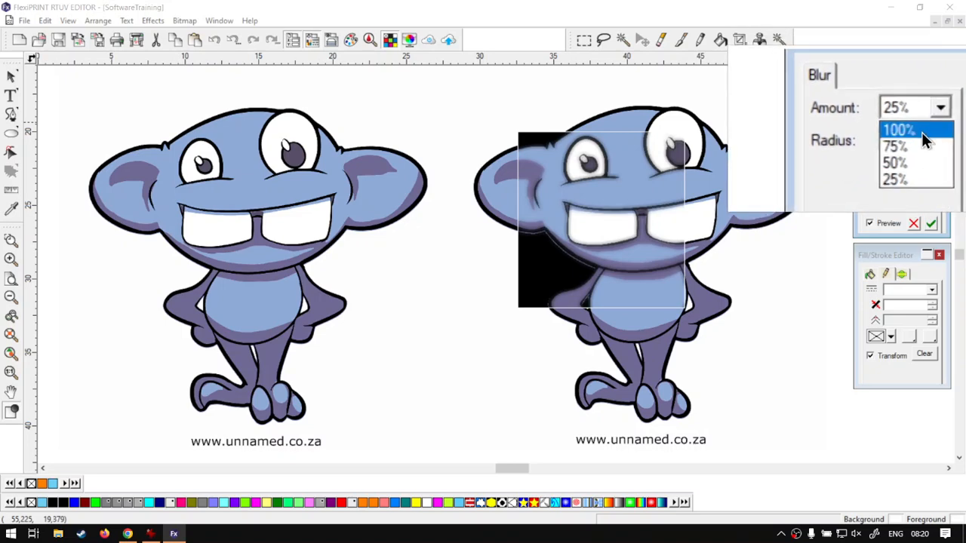
left_click(921, 132)
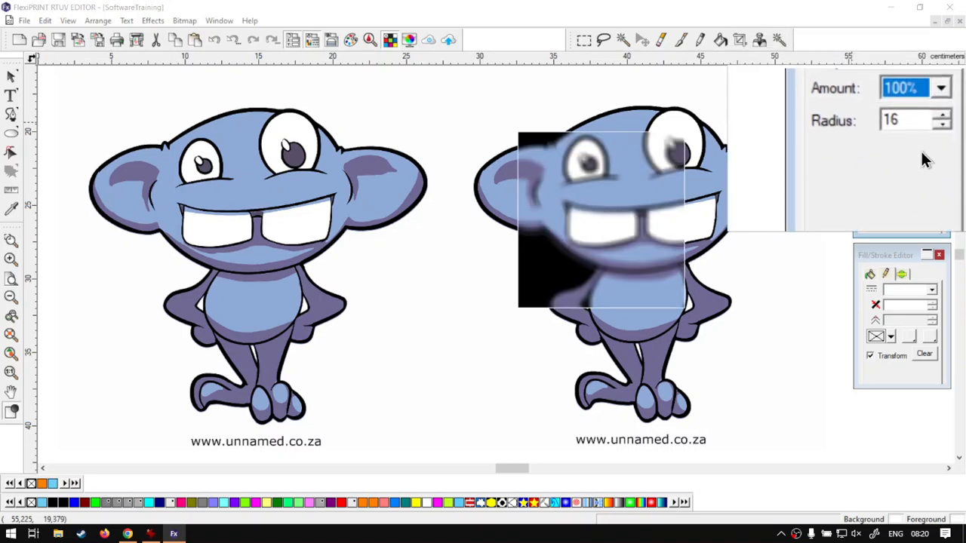
Apply the previewed blur to the duplicate bitmap and undo it
left_click(870, 223)
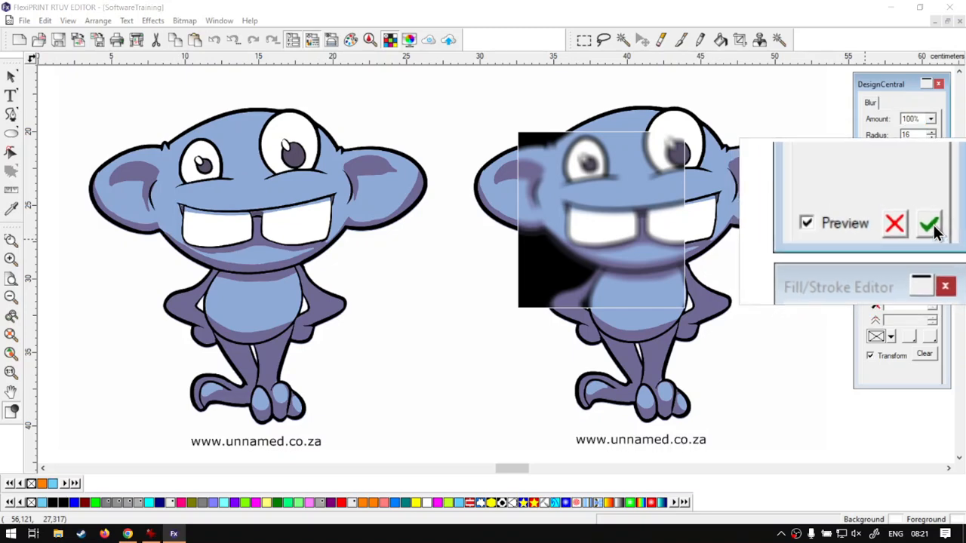
left_click(928, 224)
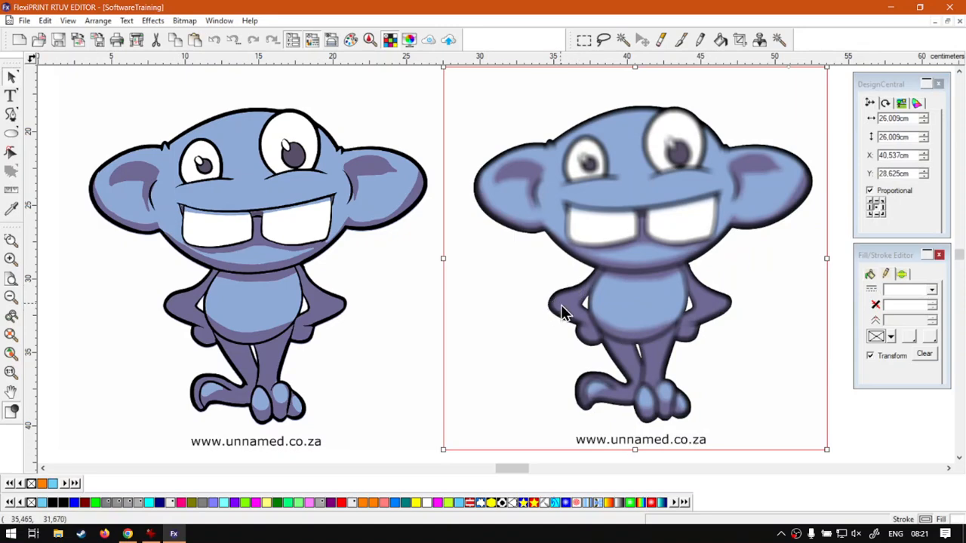
key("ctrl+z")
Try the Level filter on the duplicate bitmap with the preview area extended over the head and RGB levels of 27 and 200, and cancel it
left_click(185, 20)
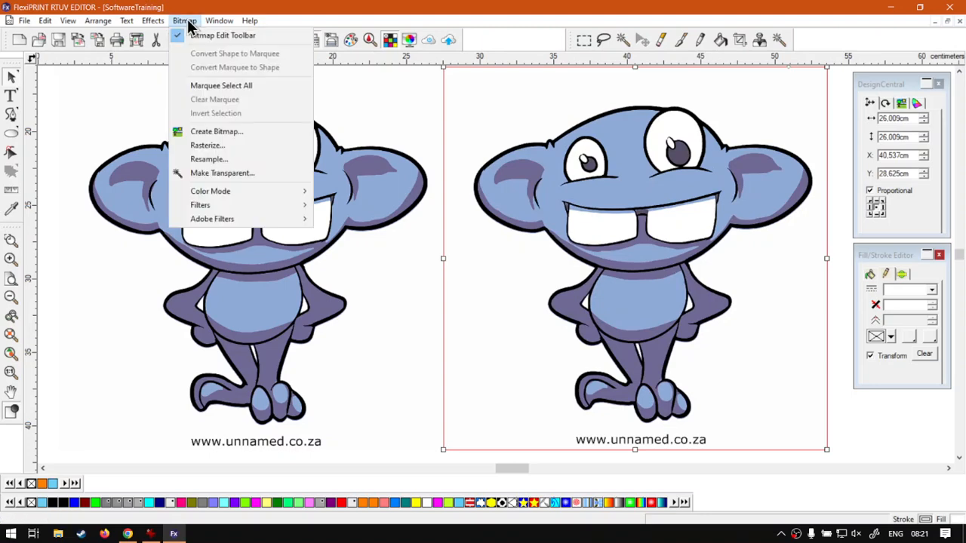
mouse_move(210, 207)
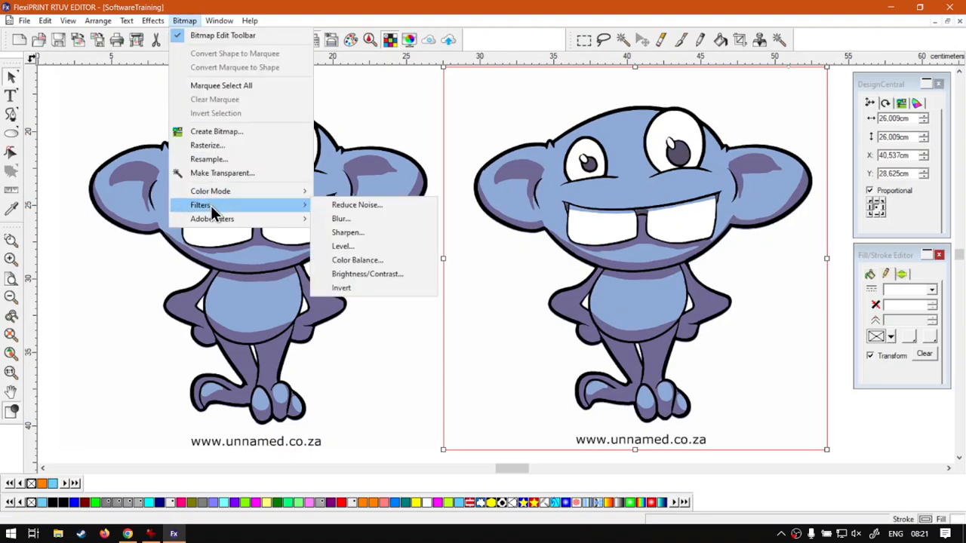
left_click(370, 251)
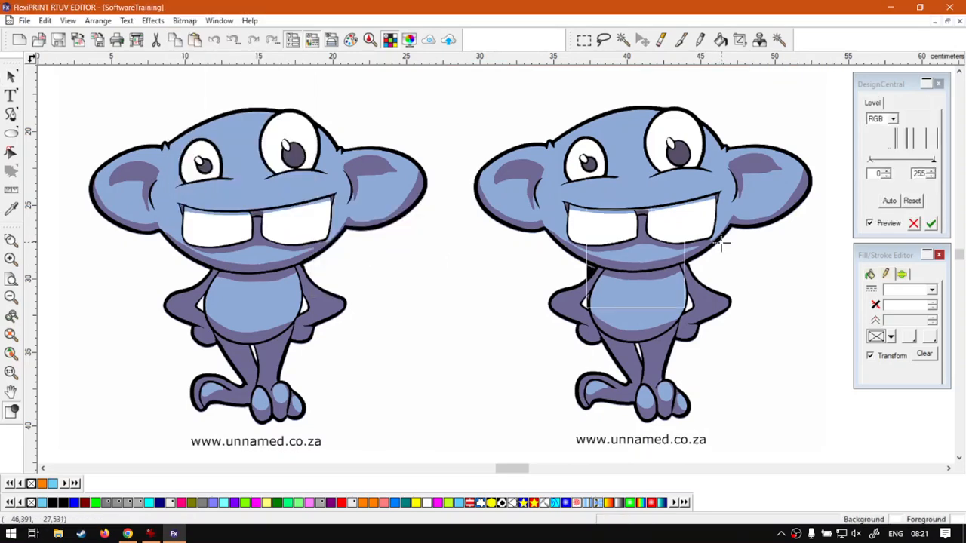
left_click_drag(595, 213, 587, 98)
left_click_drag(587, 223, 503, 221)
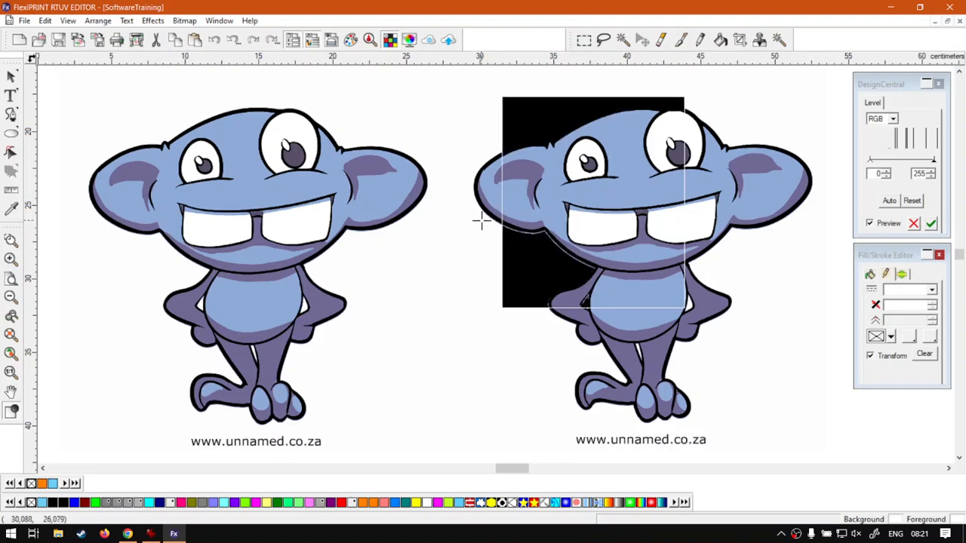
mouse_move(592, 311)
left_mouse_down()
mouse_move(593, 381)
mouse_move(603, 307)
left_mouse_up()
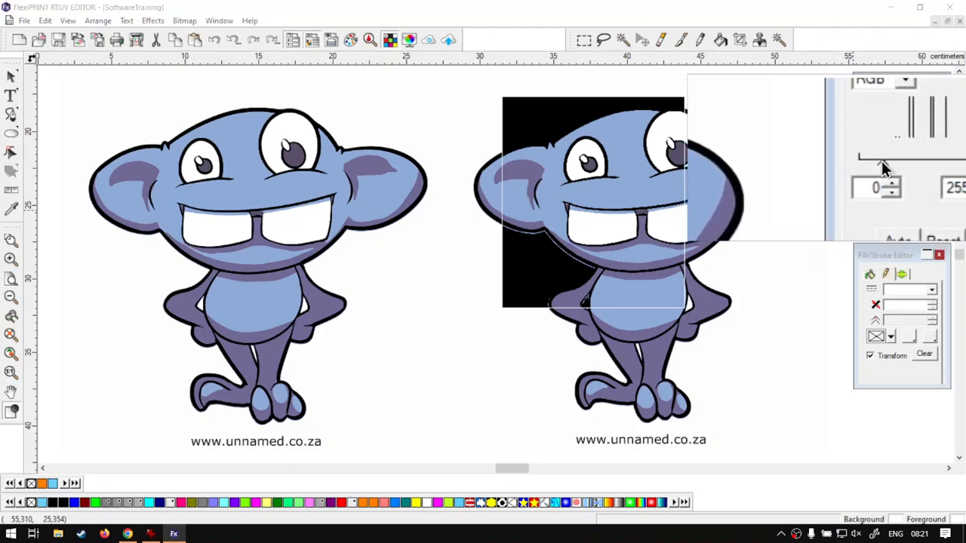
left_click_drag(877, 163, 920, 162)
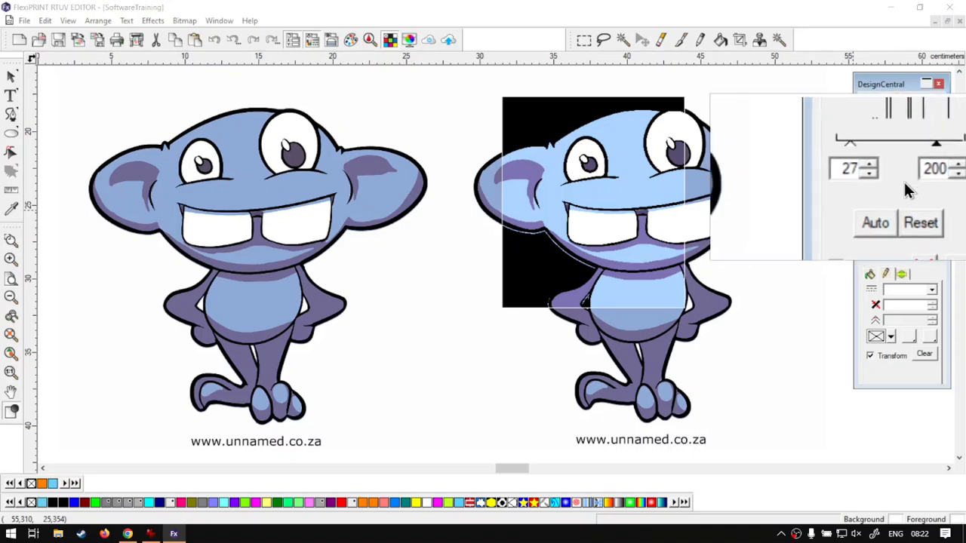
left_click(914, 220)
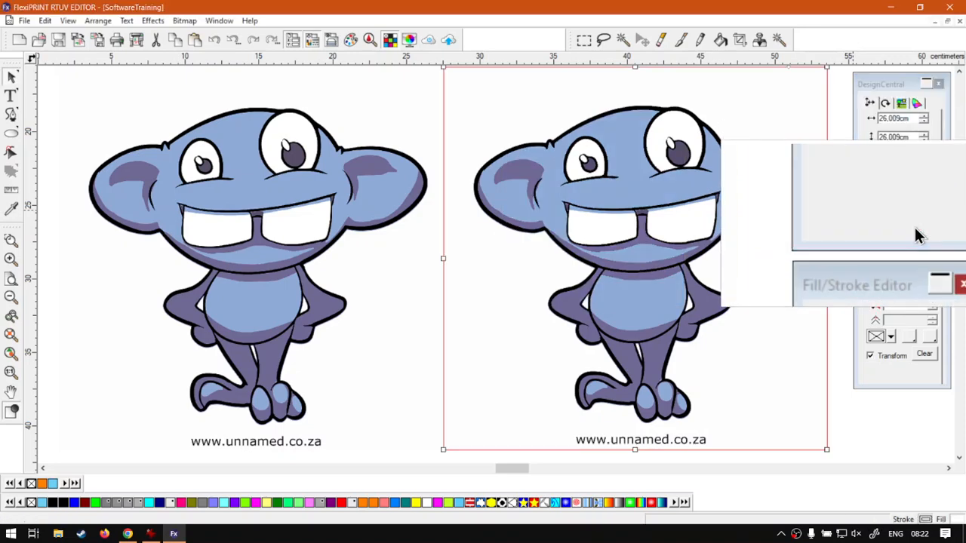
Start the Color Balance filter on the duplicate bitmap with Midtones as the tonal range
left_click(152, 20)
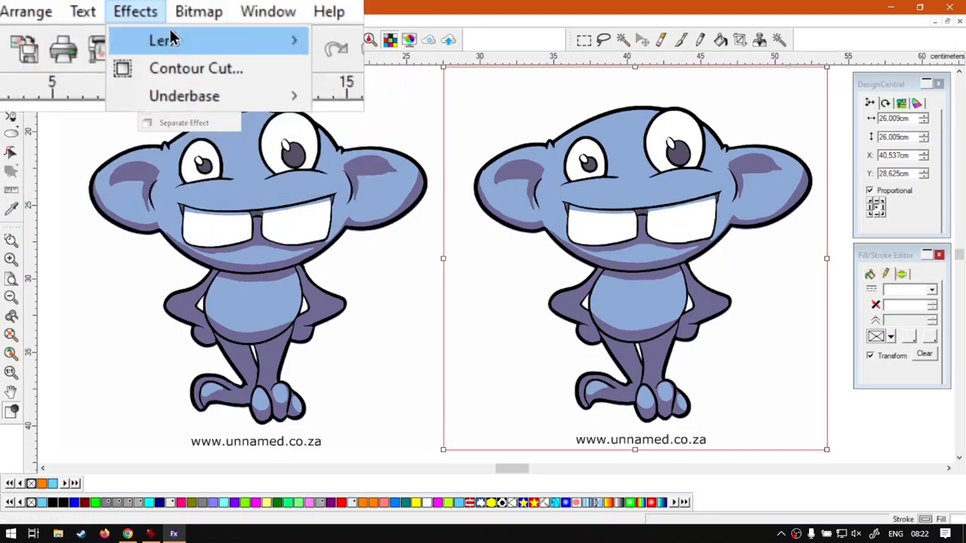
mouse_move(184, 20)
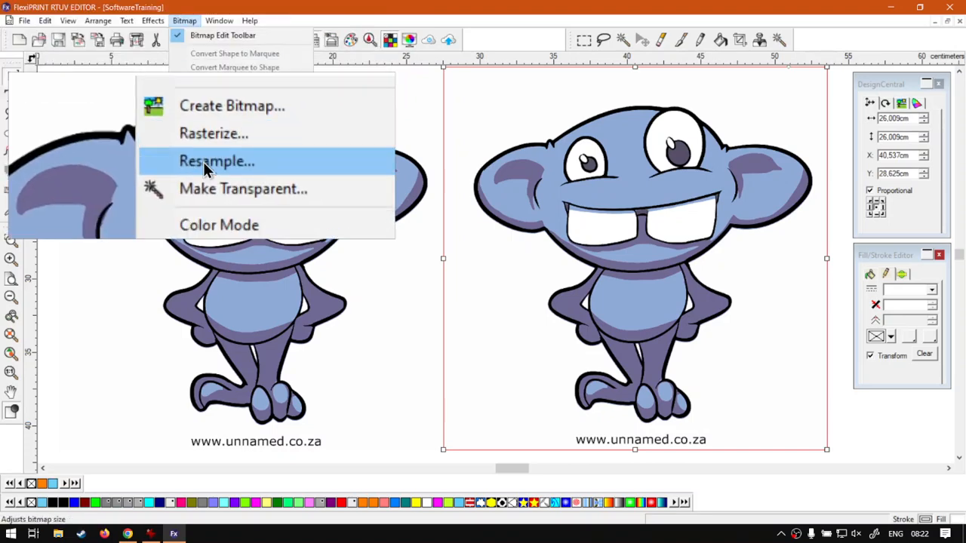
mouse_move(214, 206)
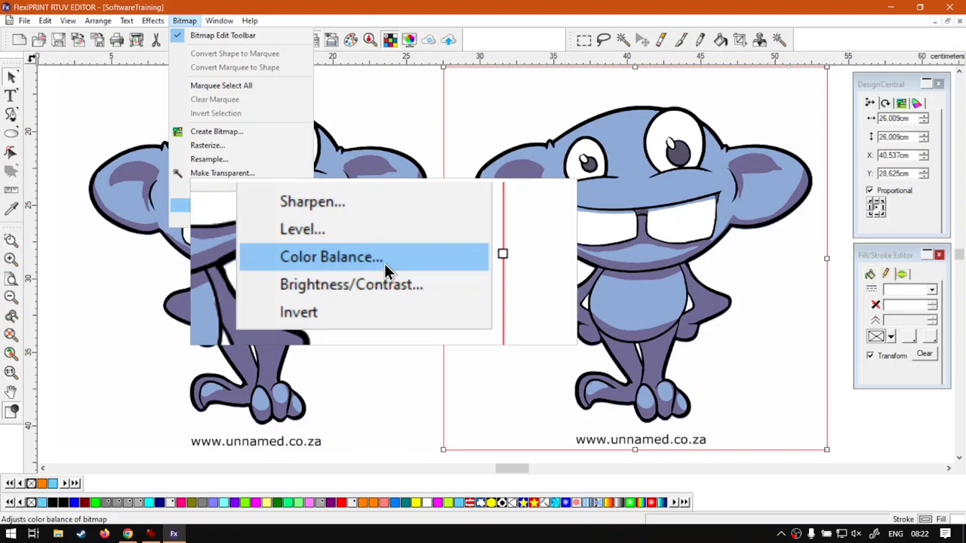
left_click(376, 263)
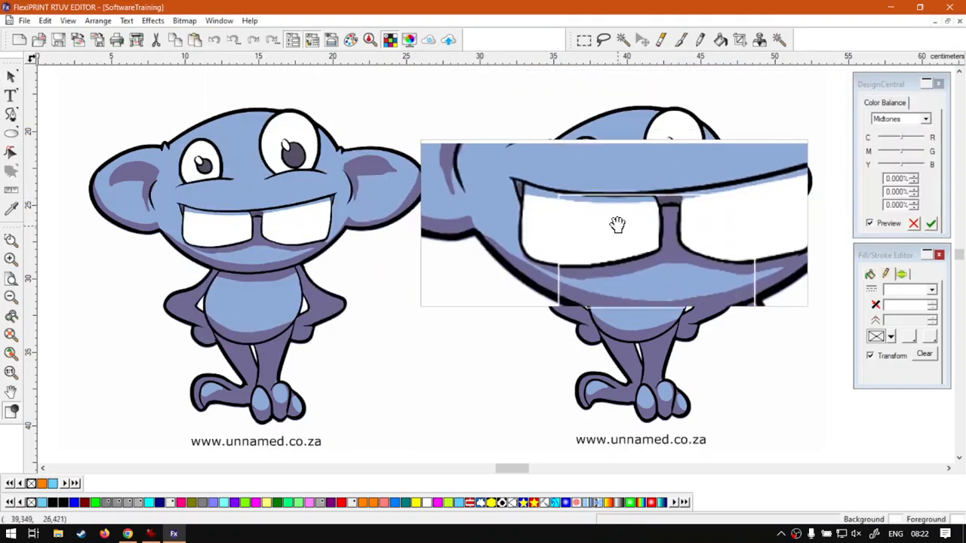
left_click(928, 127)
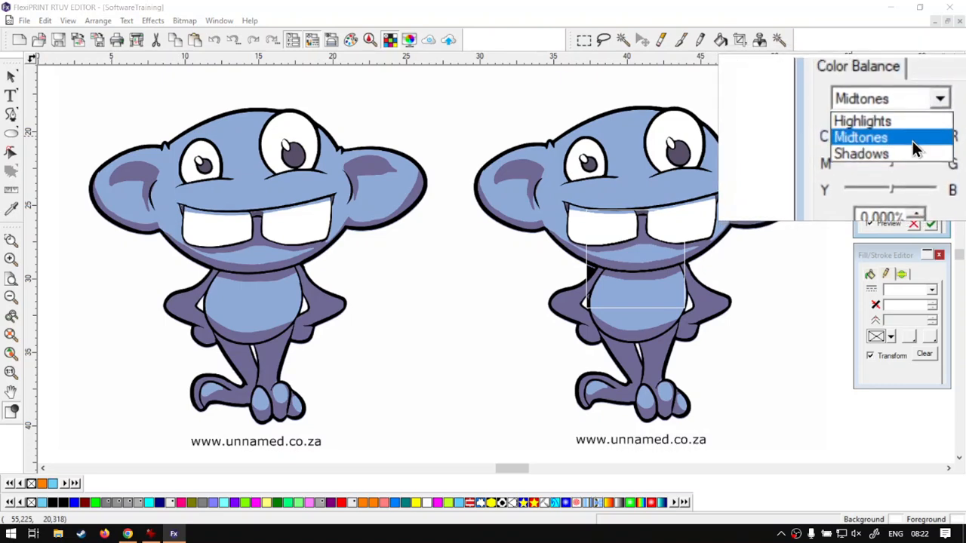
left_click(913, 138)
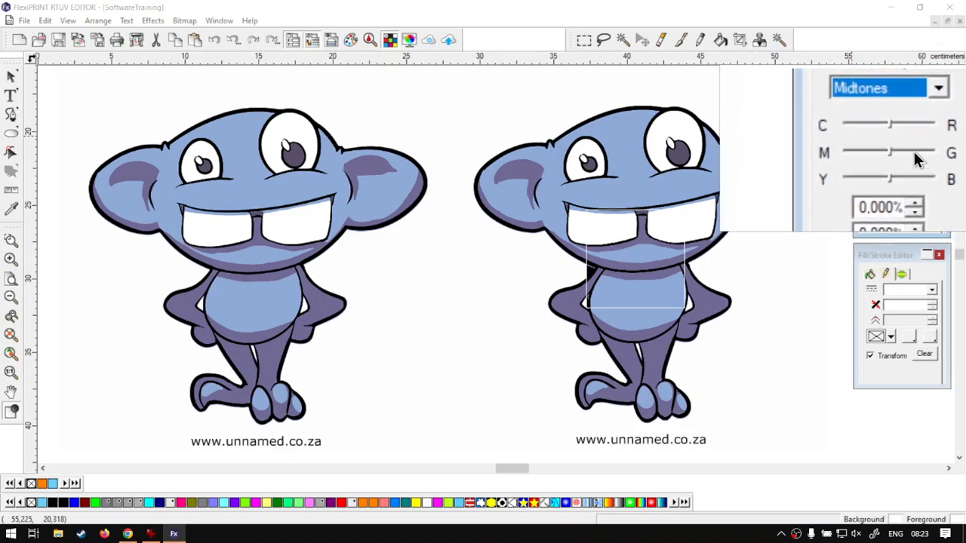
Try shifting the midtones' magenta-green balance and setting yellow-blue to 3%, and cancel the Color Balance filter
left_click_drag(902, 150, 901, 151)
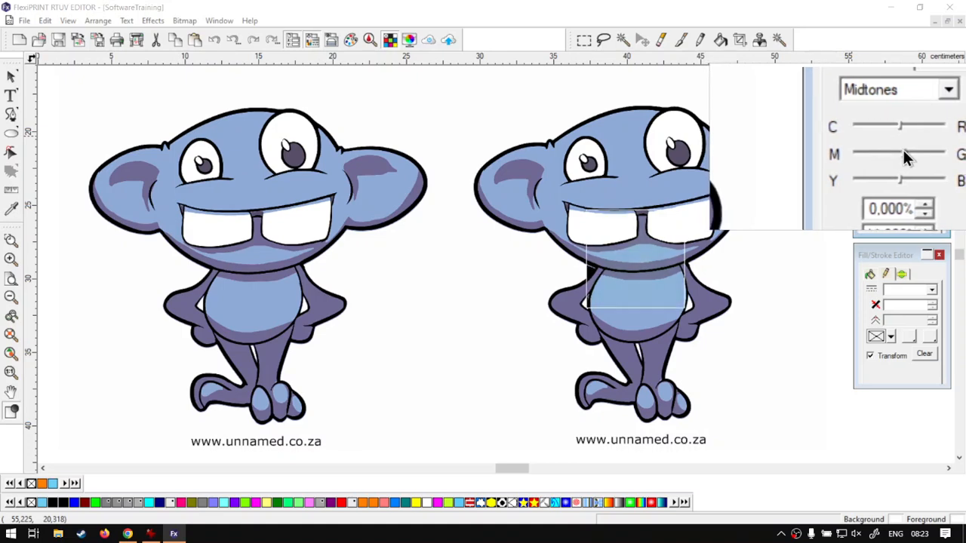
mouse_move(902, 166)
left_mouse_down()
mouse_move(894, 162)
mouse_move(904, 164)
left_mouse_up()
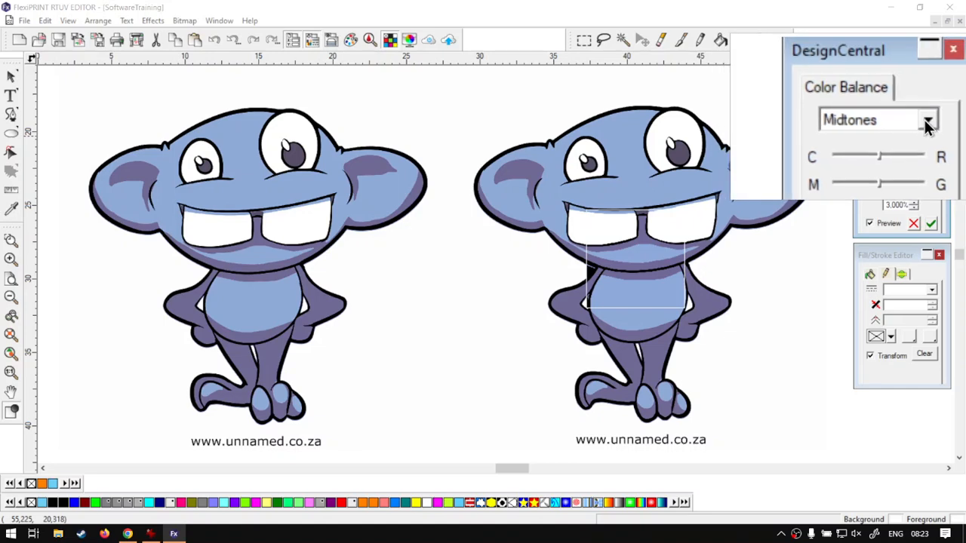
left_click(927, 123)
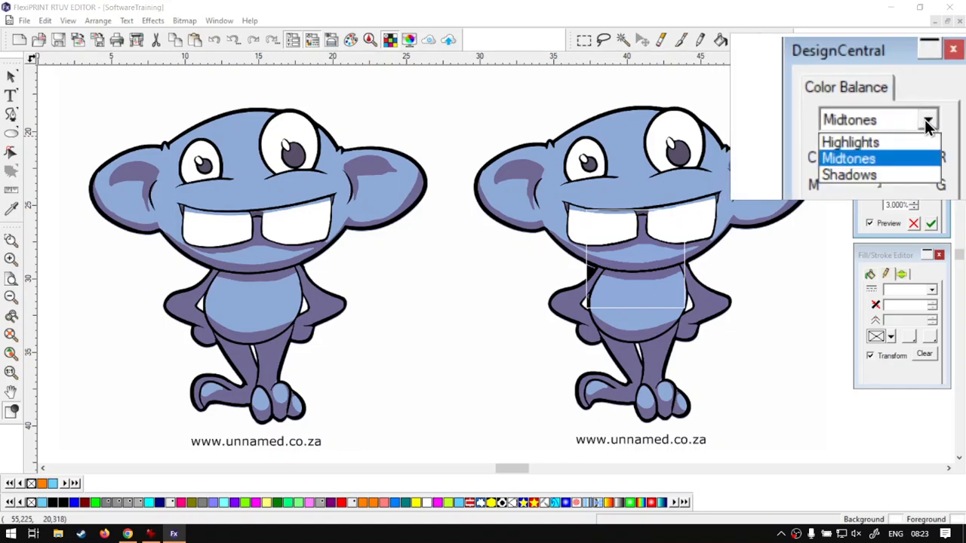
left_click(863, 130)
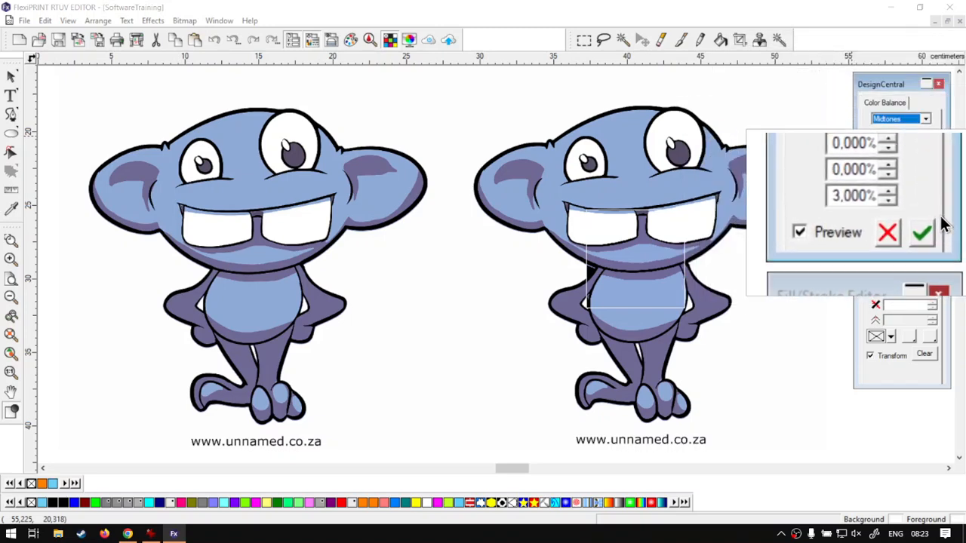
left_click(916, 226)
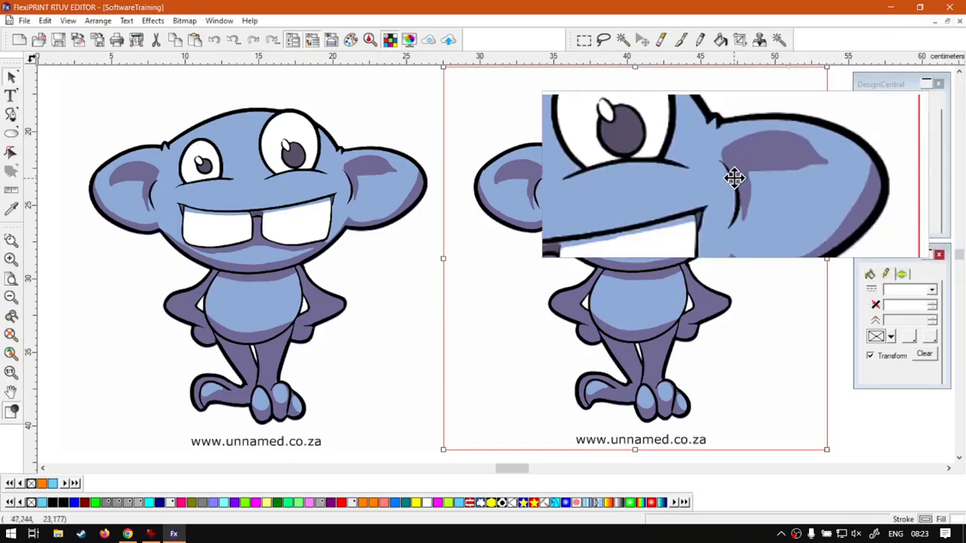
Start the Brightness/Contrast filter on the duplicate bitmap, try a saturation of -40%, and raise it to 11%
left_click(200, 29)
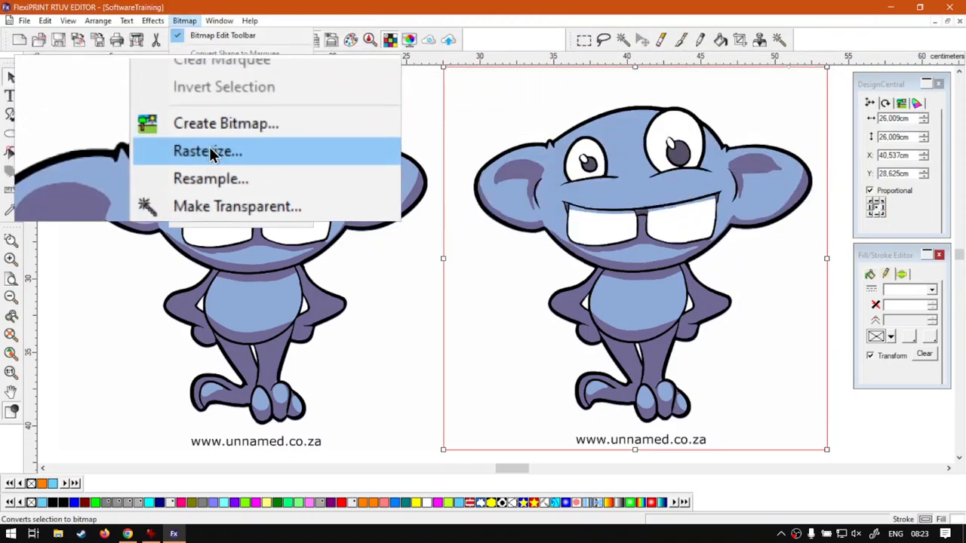
mouse_move(202, 204)
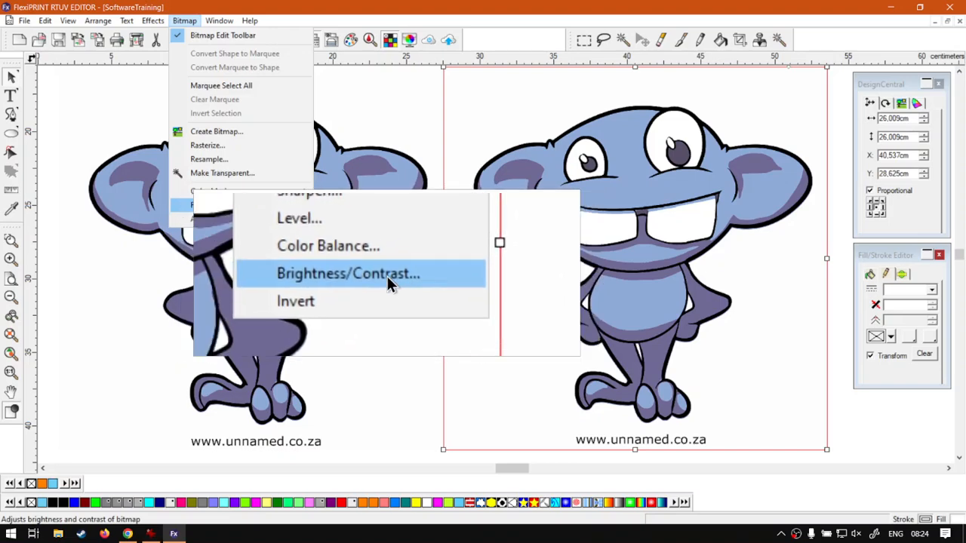
left_click(388, 276)
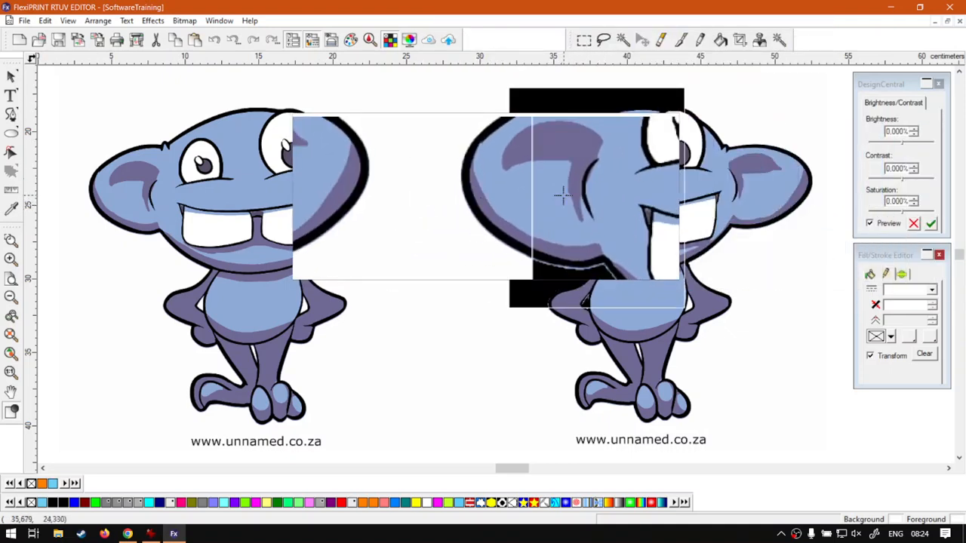
left_click(902, 212)
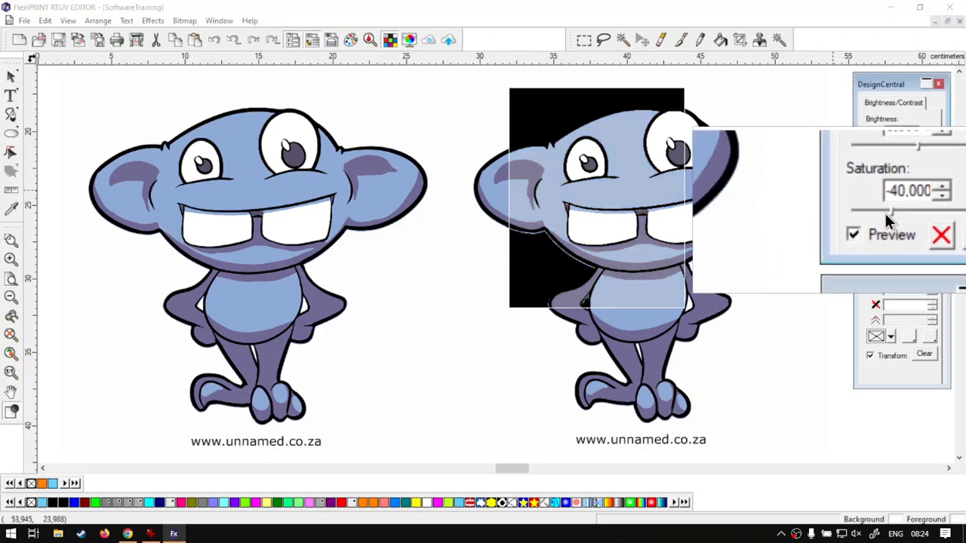
left_click_drag(889, 213, 905, 212)
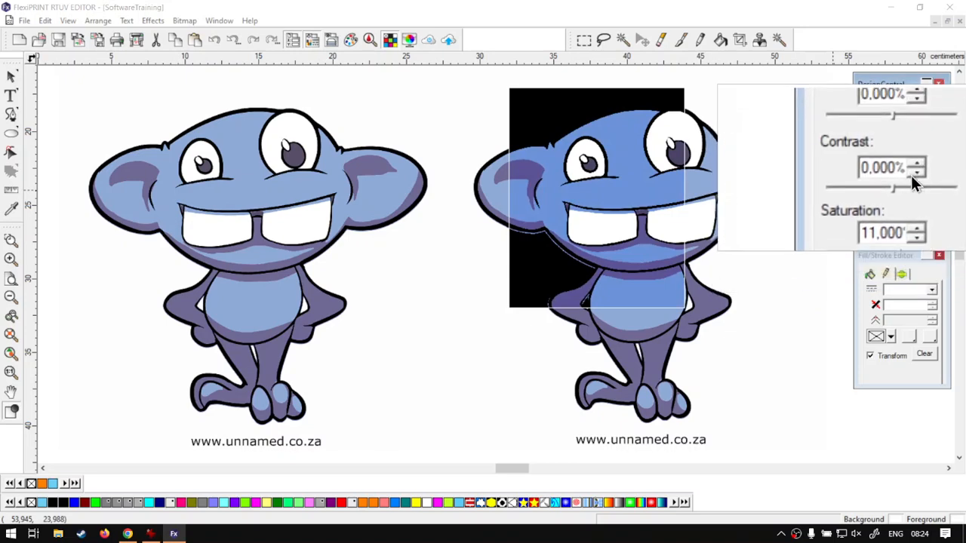
Set contrast to 9%, brightness to 32% and saturation to 18%, and apply the Brightness/Contrast filter to the duplicate
left_click_drag(904, 178, 906, 179)
left_click_drag(902, 144, 912, 143)
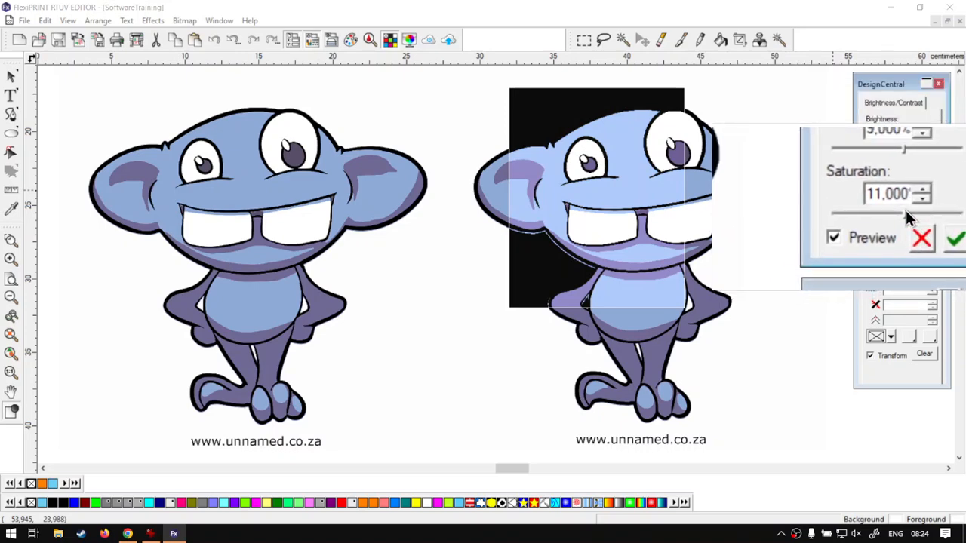
left_click_drag(906, 211, 907, 211)
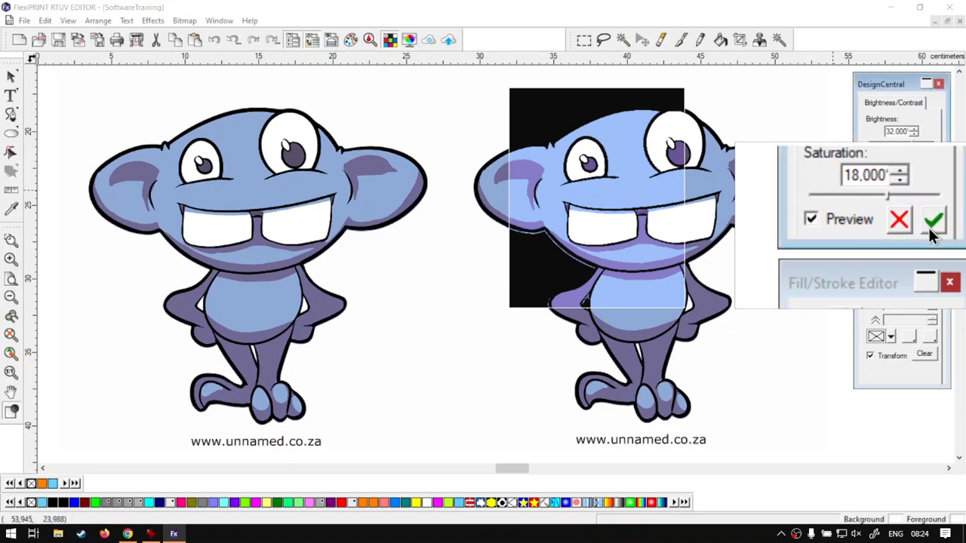
left_click(932, 218)
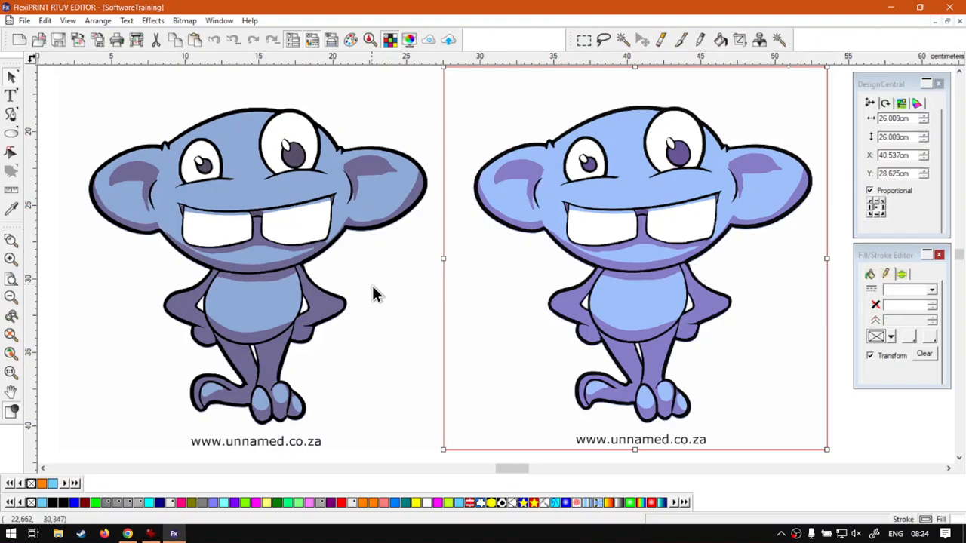
Compare the original bitmap with the brightened duplicate and review the list of available bitmap filters
left_click(382, 316)
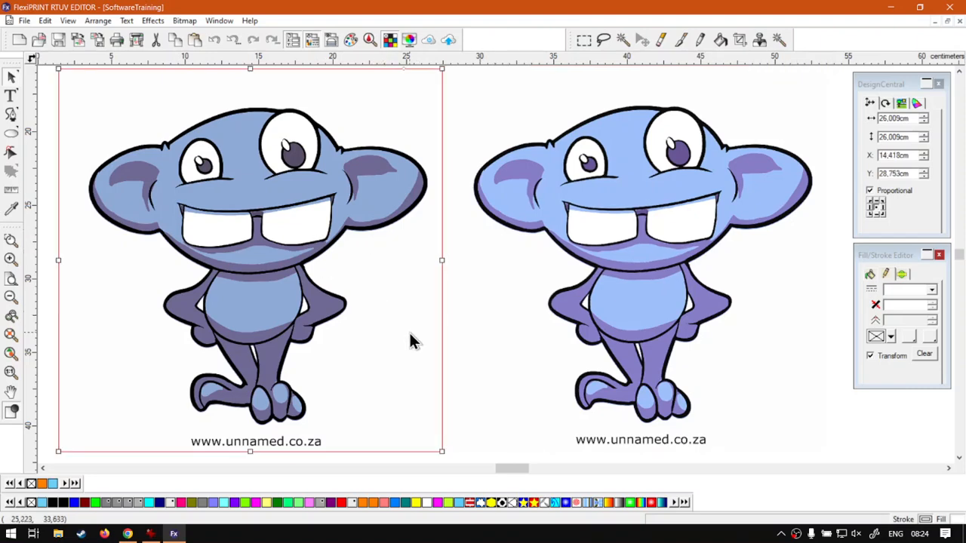
left_click(591, 360)
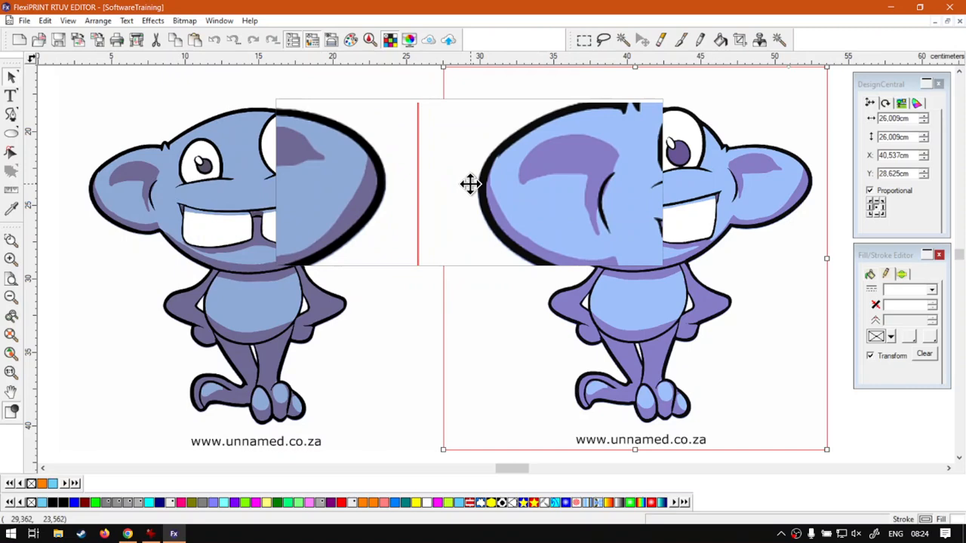
left_click(184, 20)
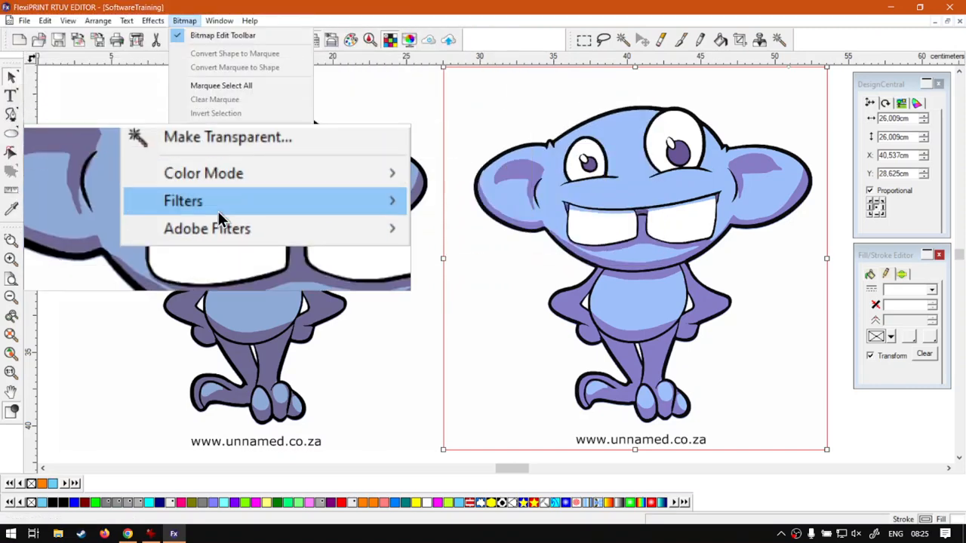
mouse_move(218, 211)
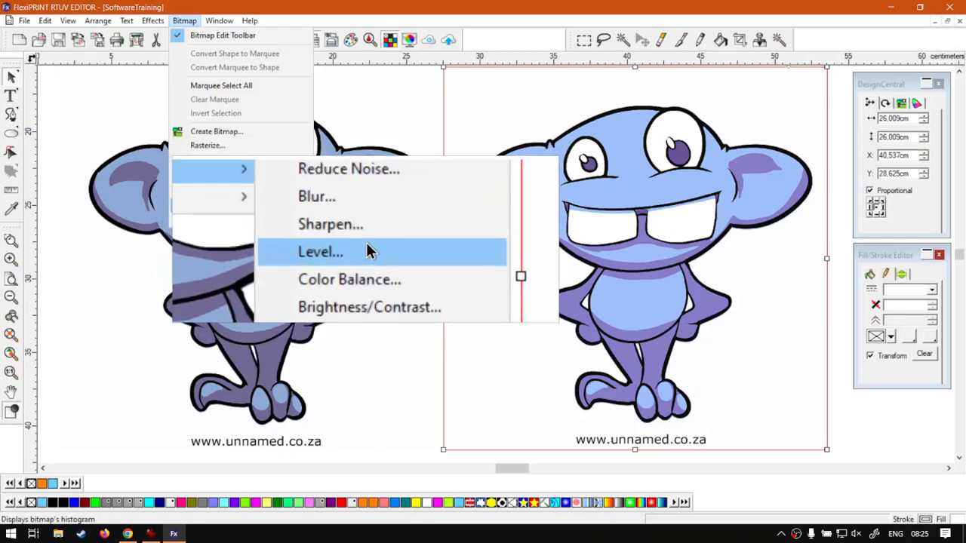
left_click(477, 27)
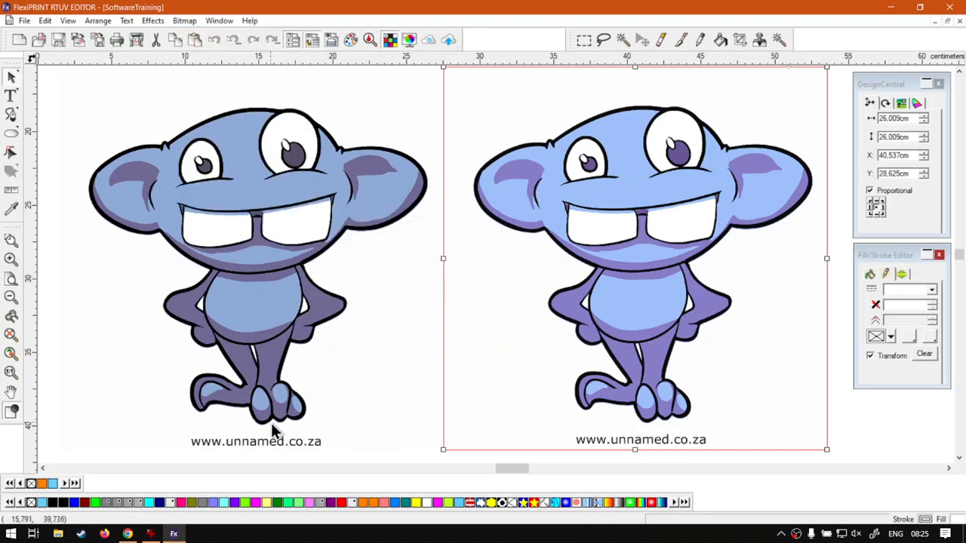
Switch to Chrome to show the softwaretraining.co.za home page
left_click(128, 533)
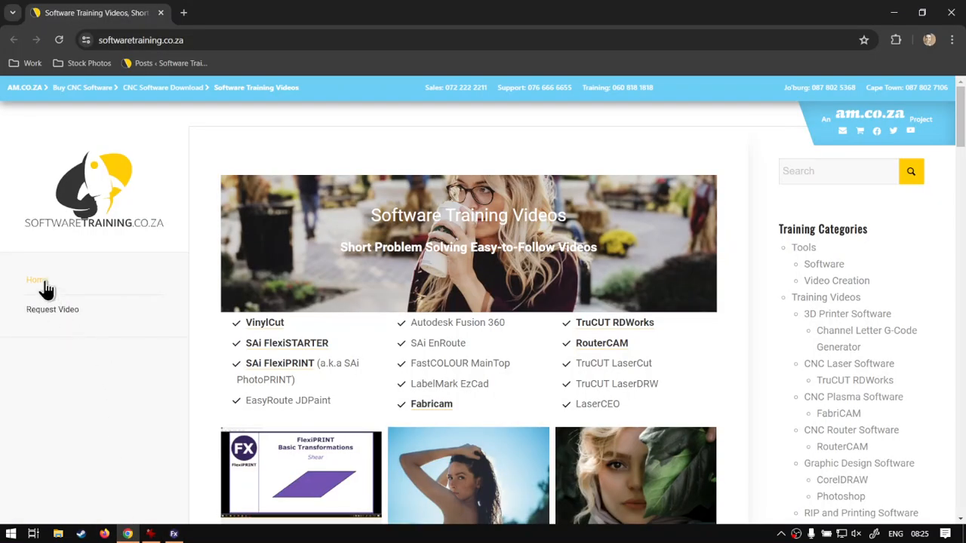